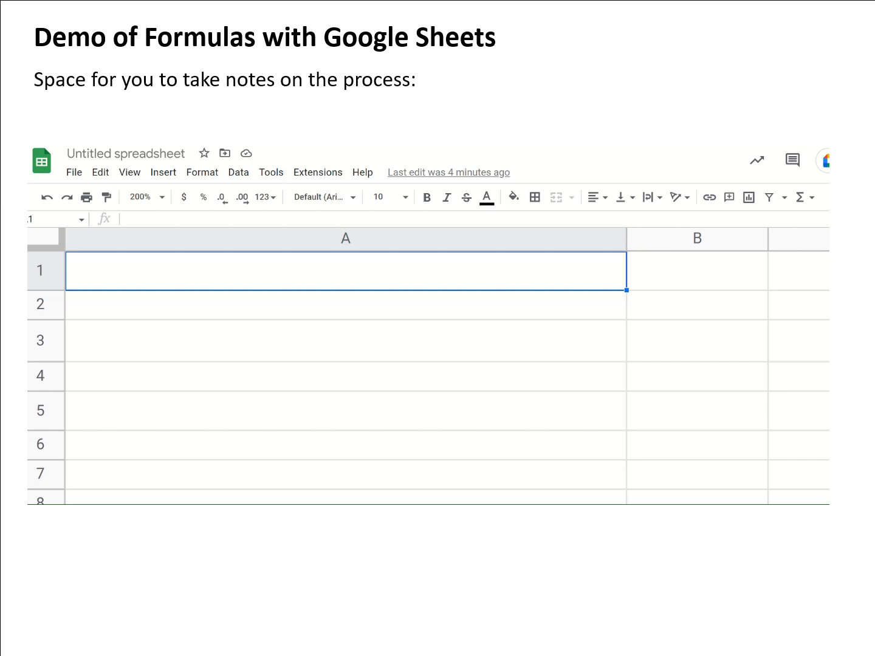
Calculate the future value in cell A1 with =fv(0.06/12,12*25,0,9000), and reopen the formula to review it.
{"action": "left_click", "coordinate": [381, 356]}
{"action": "left_click", "coordinate": [343, 281]}
{"action": "type", "text": "="}
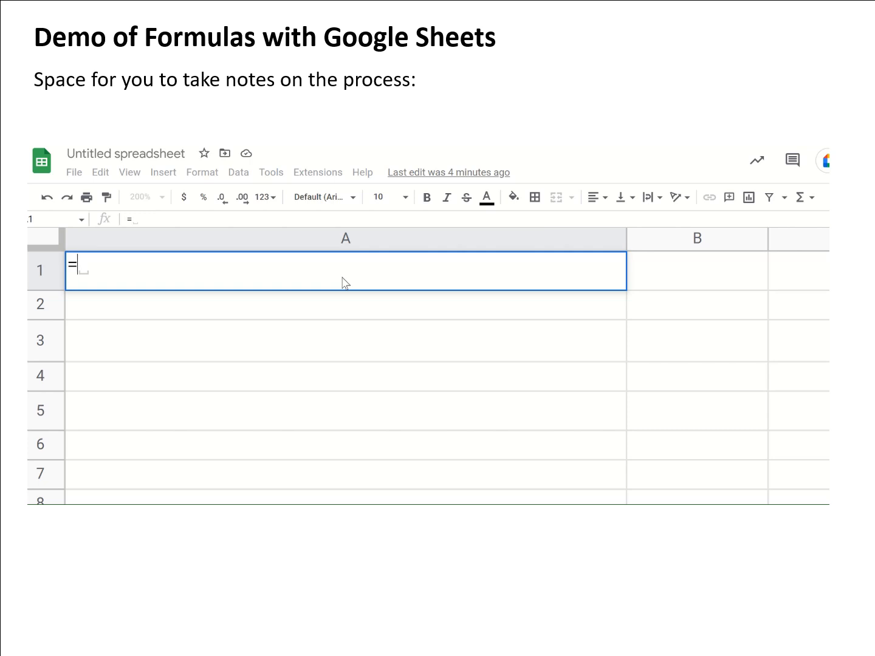
{"action": "type", "text": "fv"}
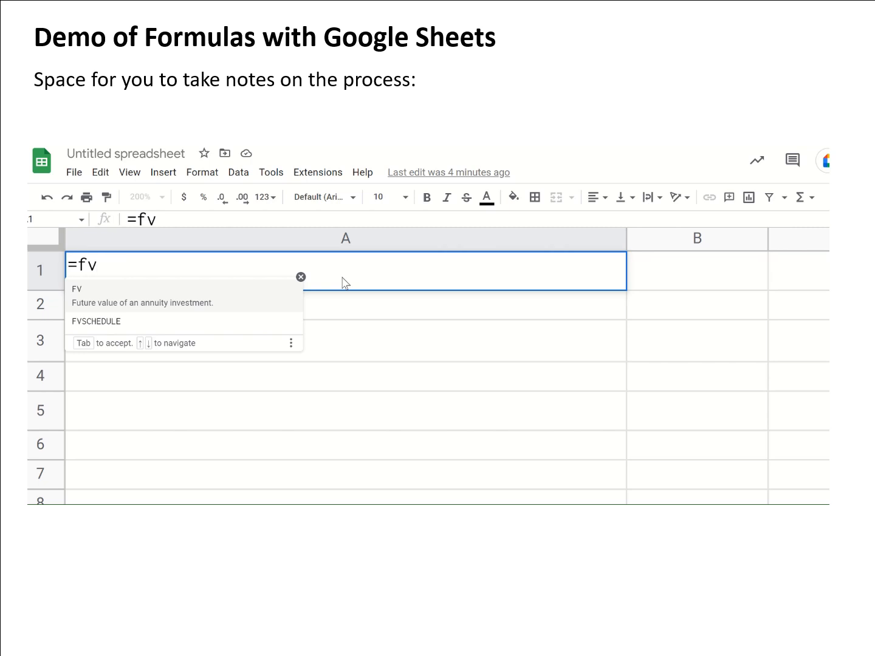
{"action": "type", "text": "("}
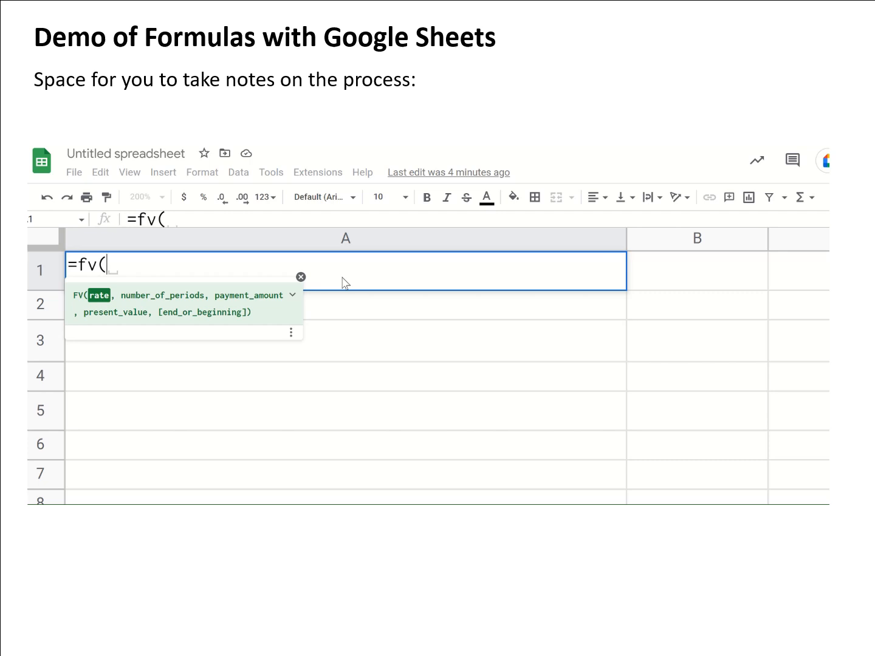
{"action": "type", "text": "0.06"}
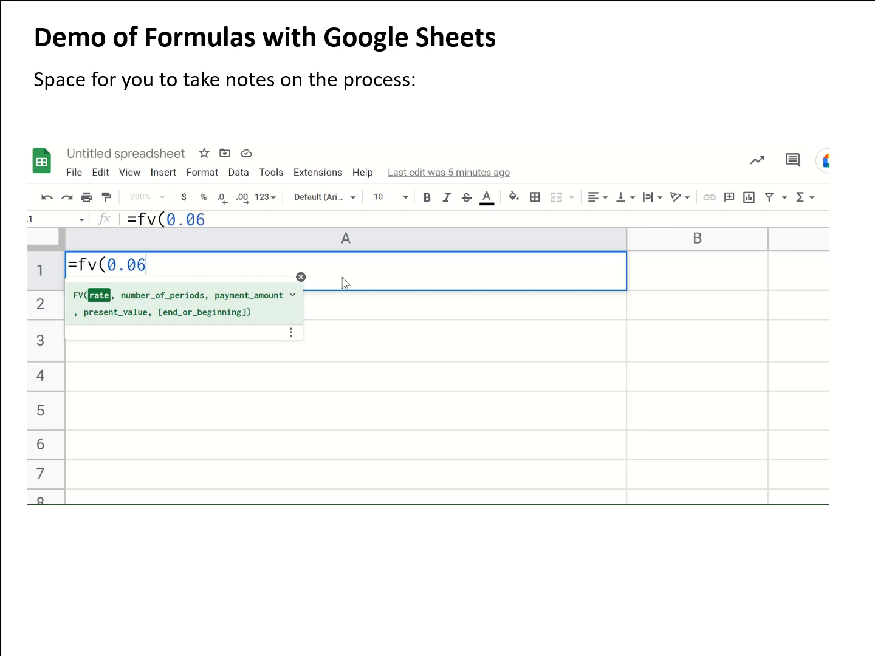
{"action": "type", "text": "/"}
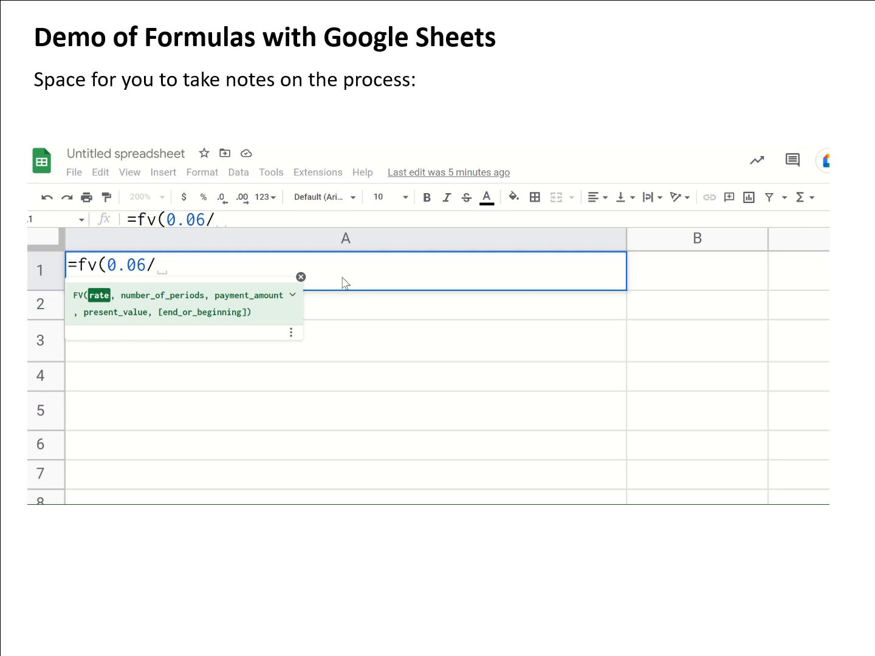
{"action": "type", "text": "12"}
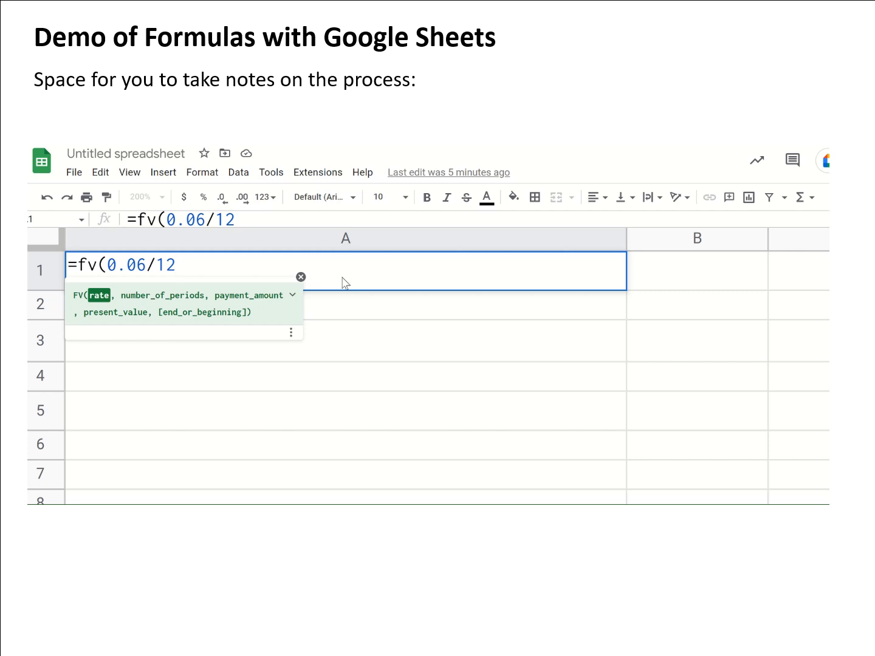
{"action": "type", "text": ","}
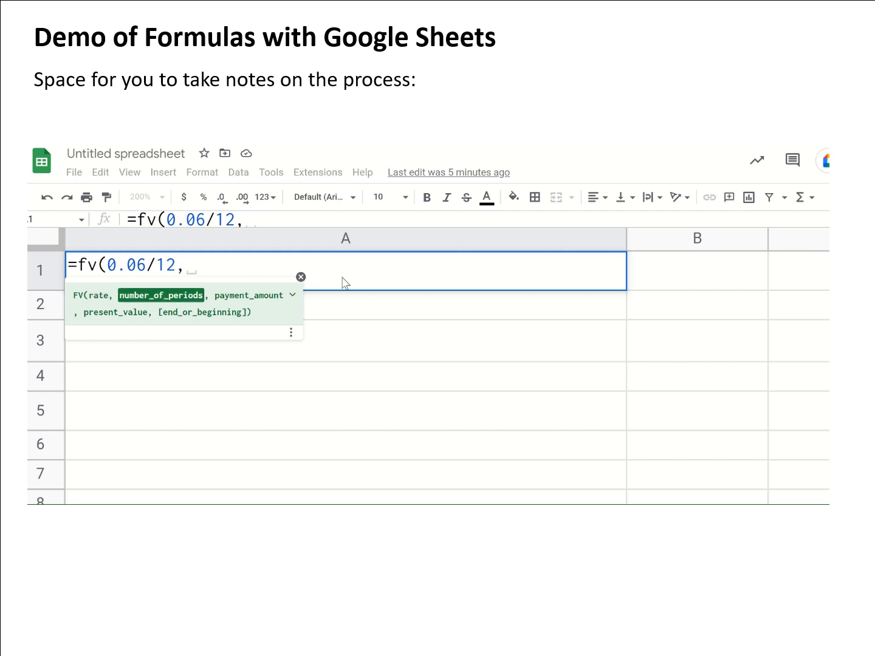
{"action": "type", "text": "12"}
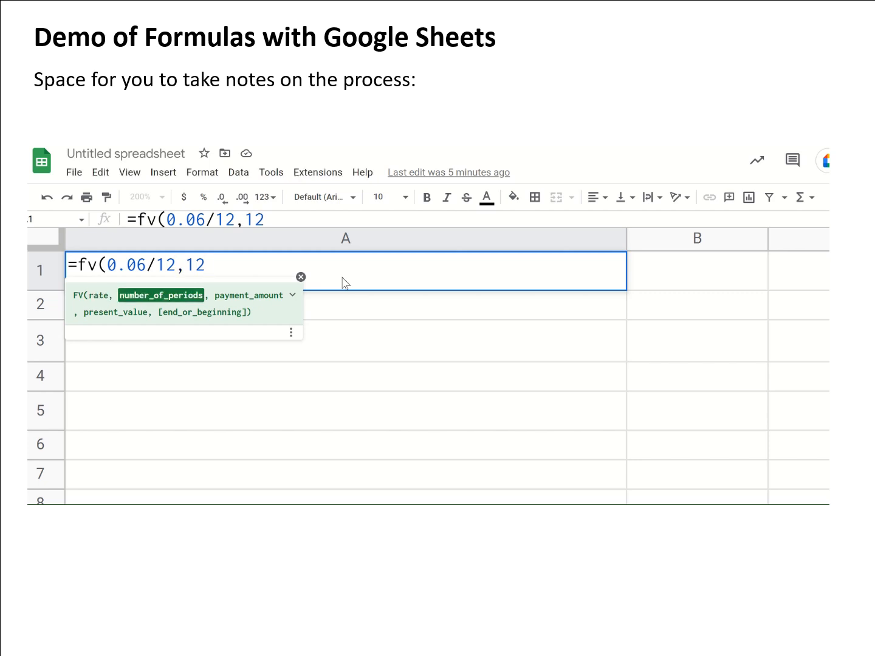
{"action": "type", "text": "*25,"}
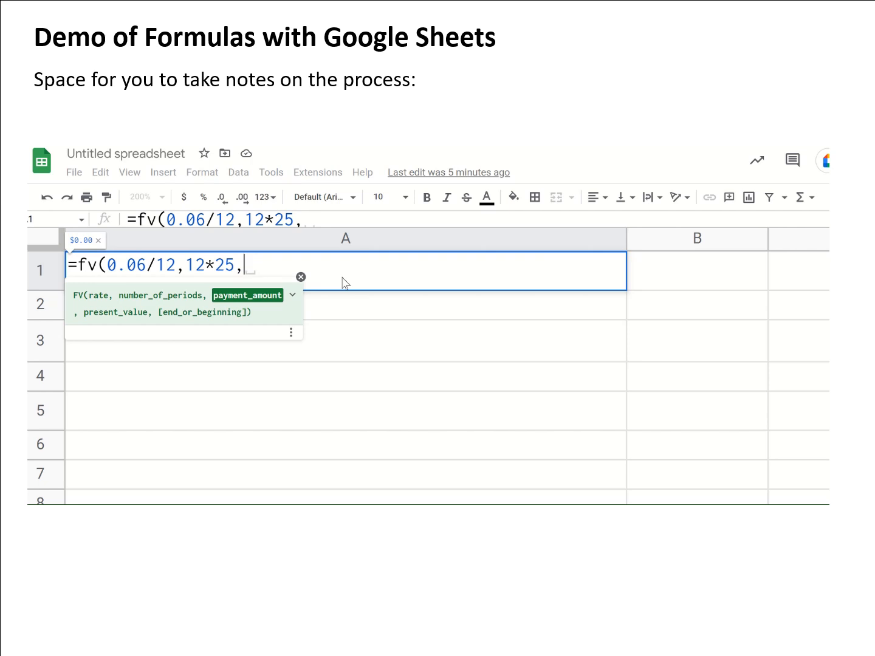
{"action": "type", "text": "0"}
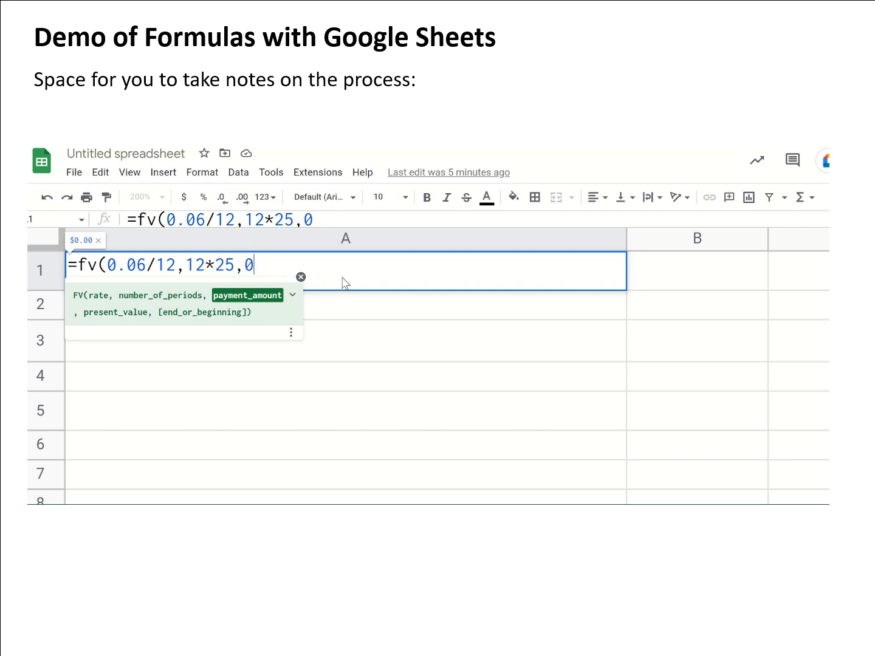
{"action": "type", "text": ","}
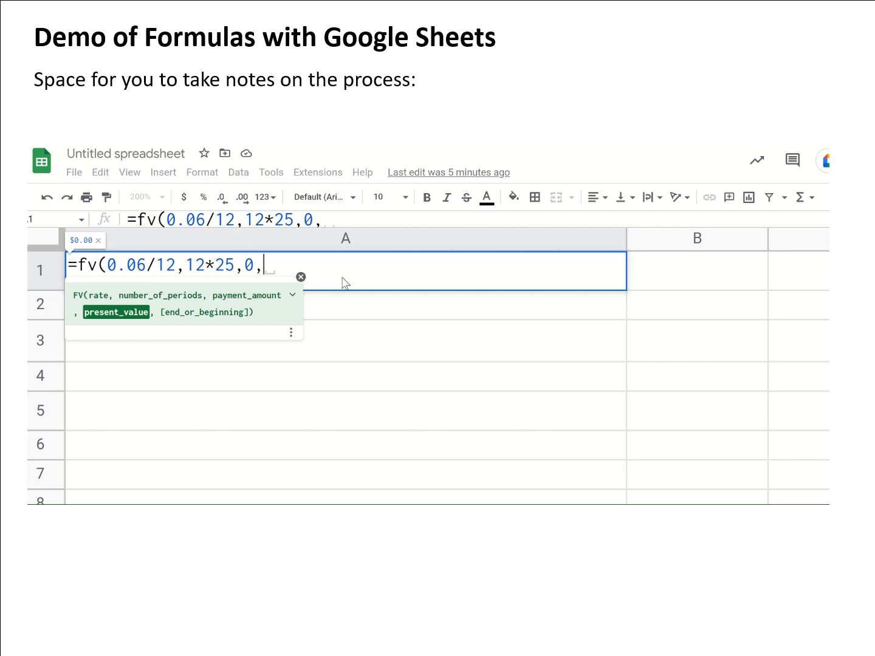
{"action": "type", "text": "9000"}
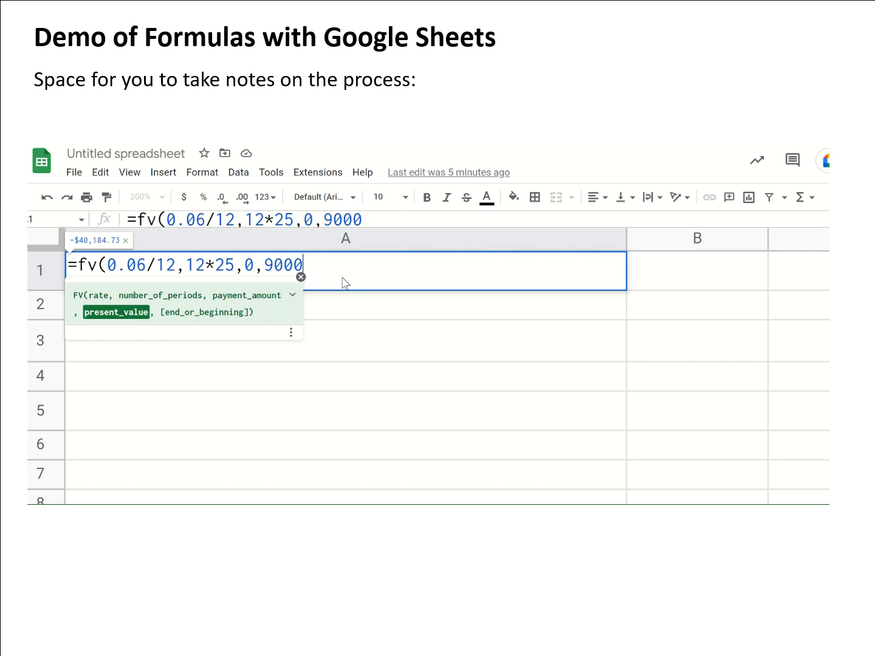
{"action": "type", "text": ")"}
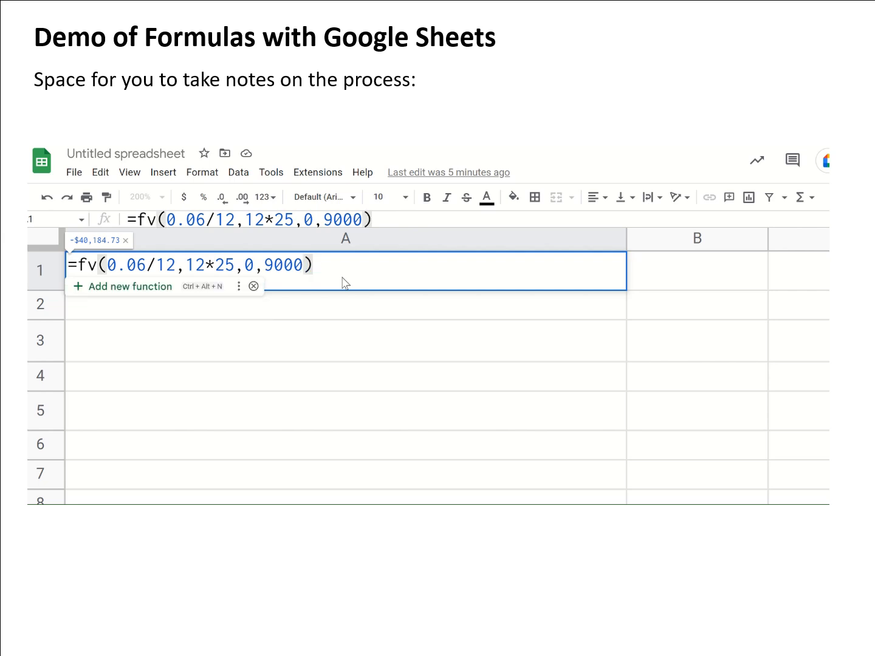
{"action": "key", "text": "Return"}
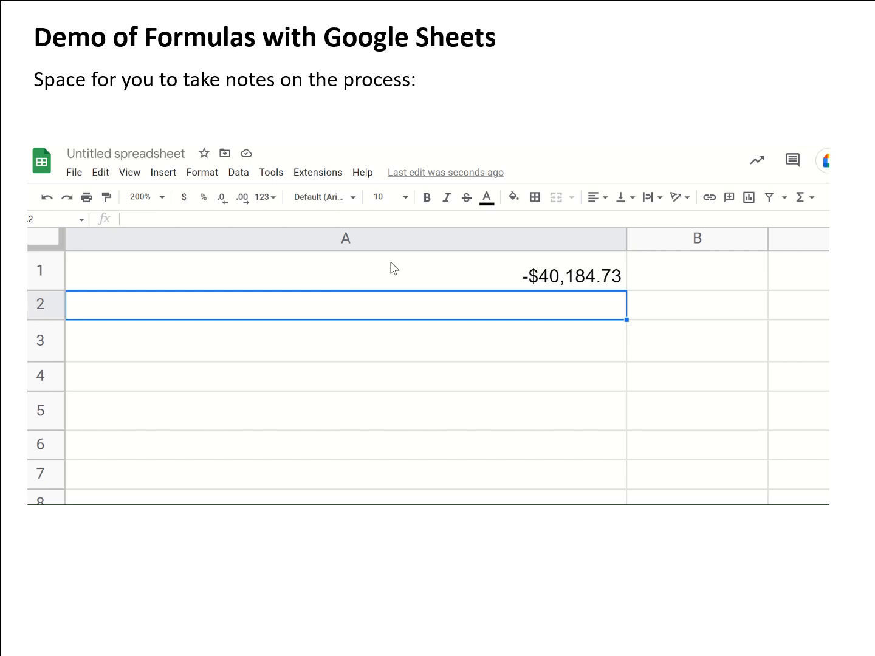
{"action": "left_click", "coordinate": [411, 279]}
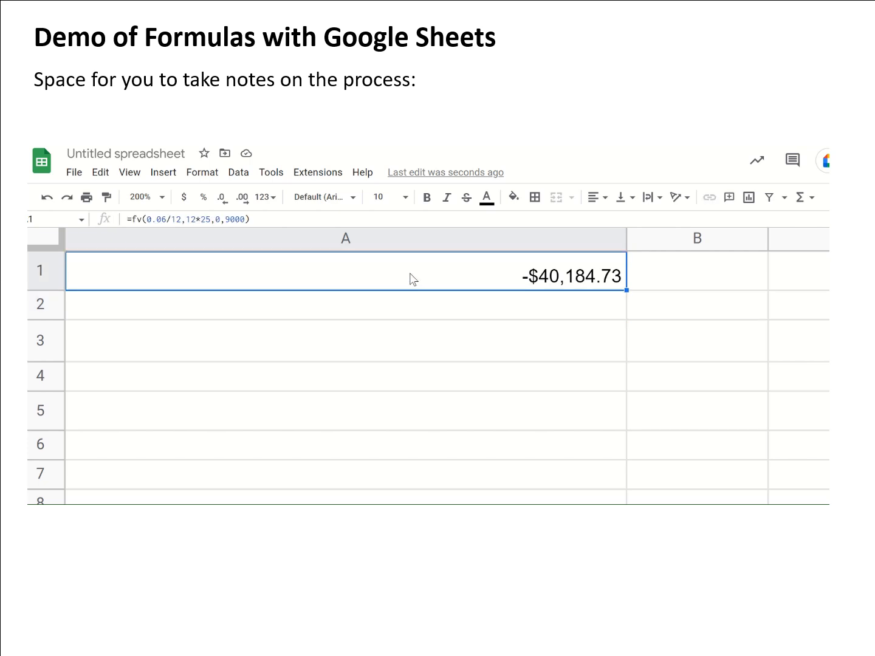
{"action": "double_click", "coordinate": [411, 275]}
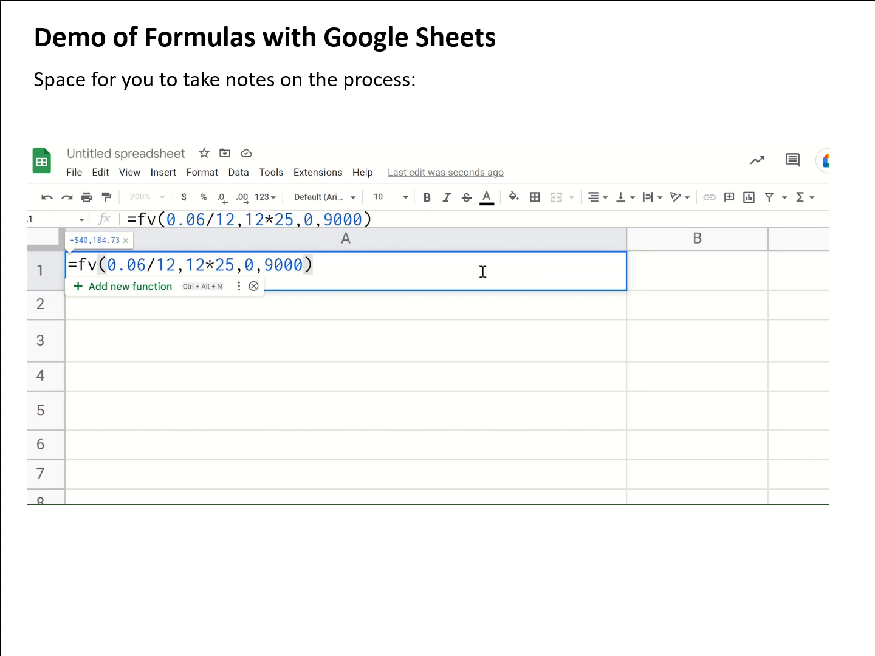
{"action": "key", "text": "Return"}
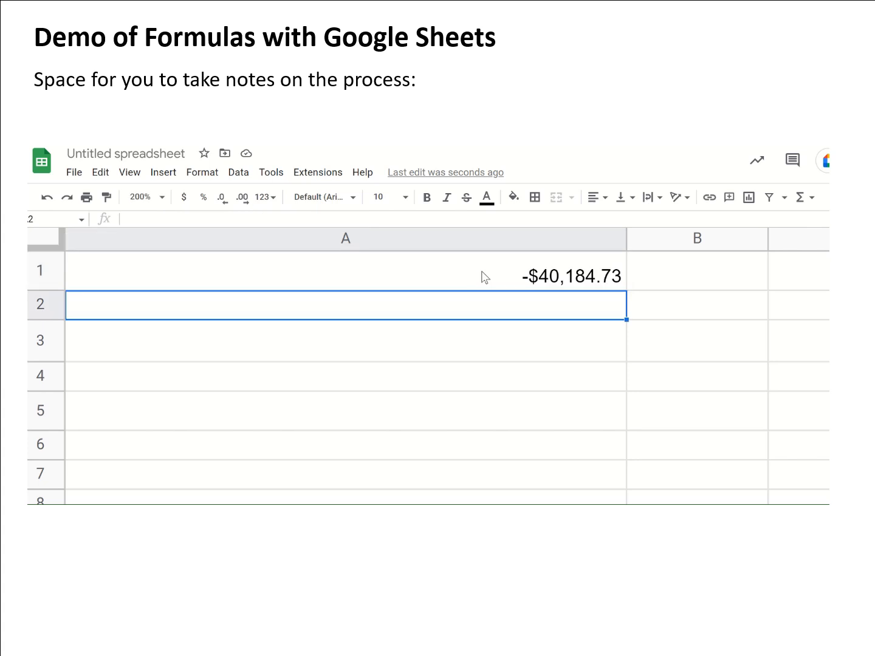
Calculate the present value in cell A3 with =pv(.068/4,4*18,0,80000), and reopen the formula to review it.
{"action": "left_click", "coordinate": [416, 350]}
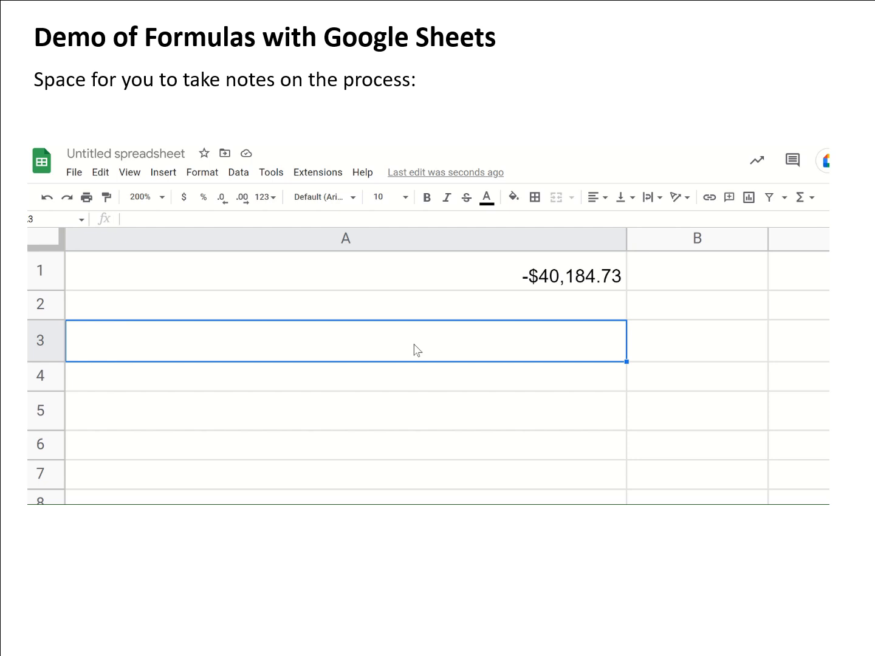
{"action": "type", "text": "="}
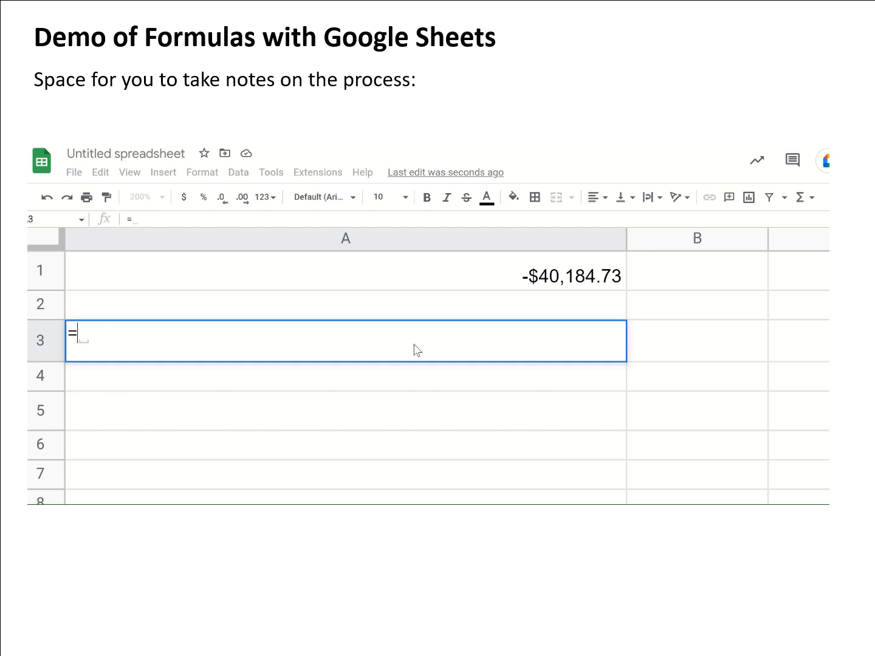
{"action": "type", "text": "pv"}
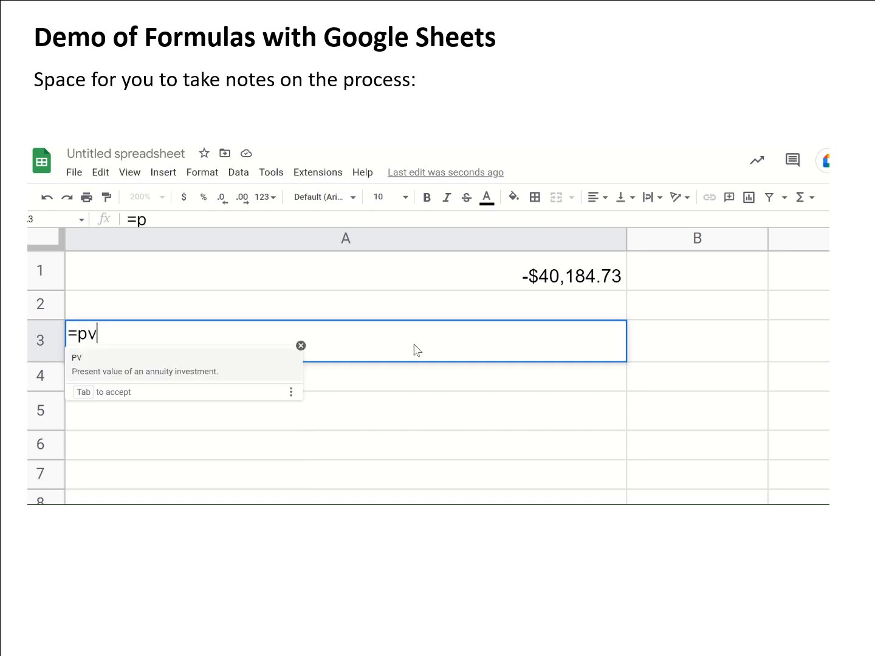
{"action": "type", "text": "("}
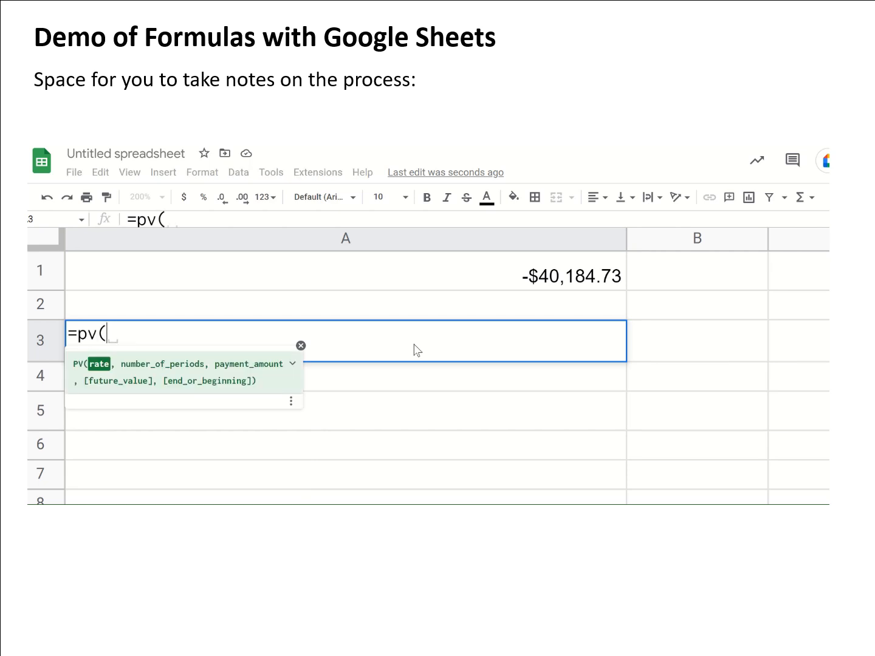
{"action": "type", "text": ".0"}
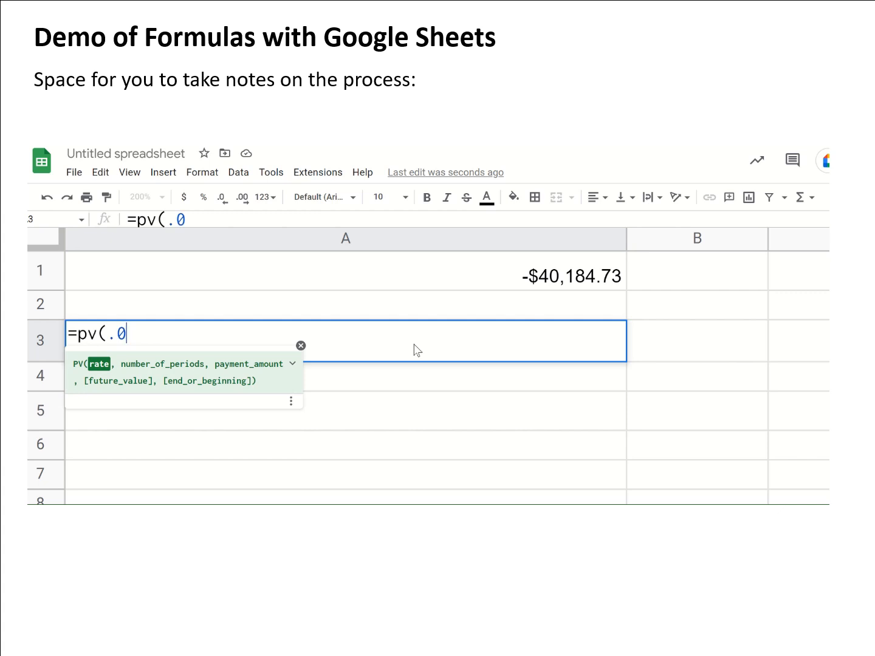
{"action": "type", "text": "68/4,"}
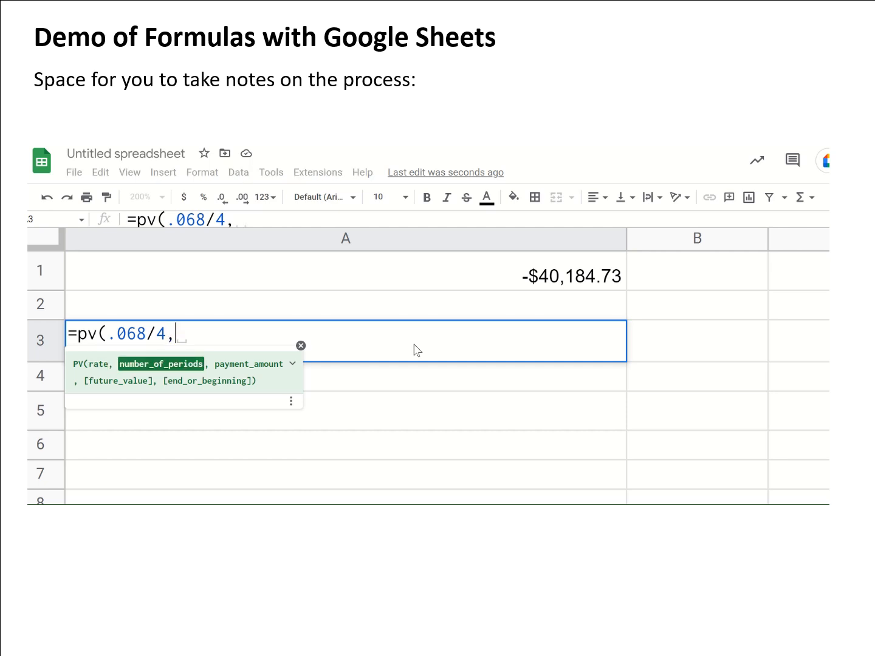
{"action": "type", "text": "4*18,"}
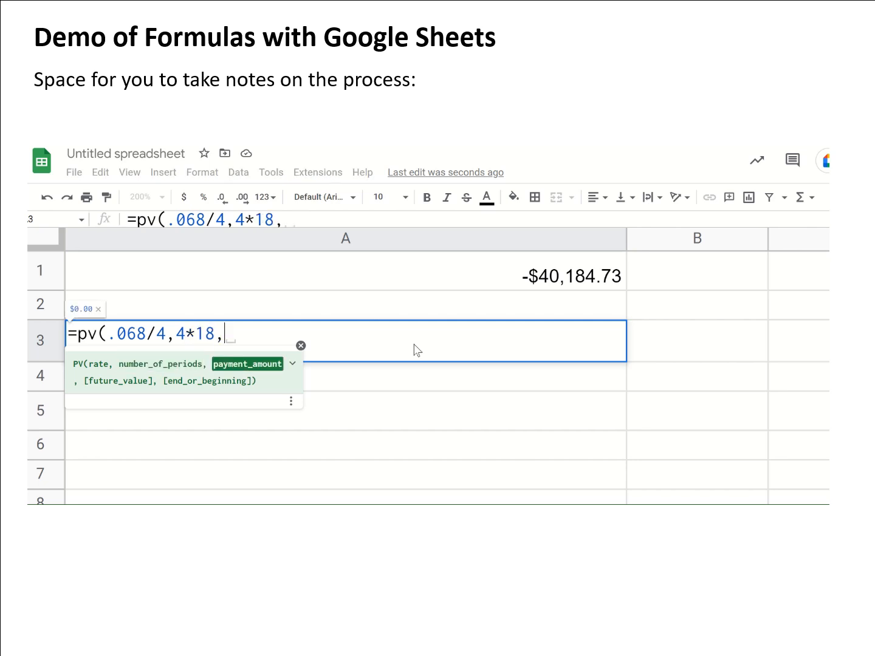
{"action": "type", "text": "0"}
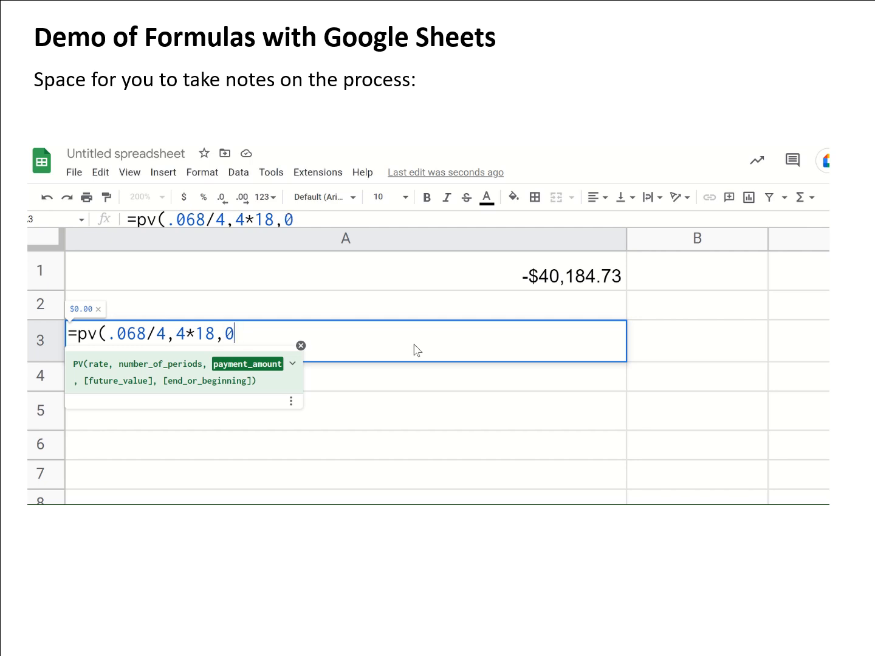
{"action": "type", "text": ","}
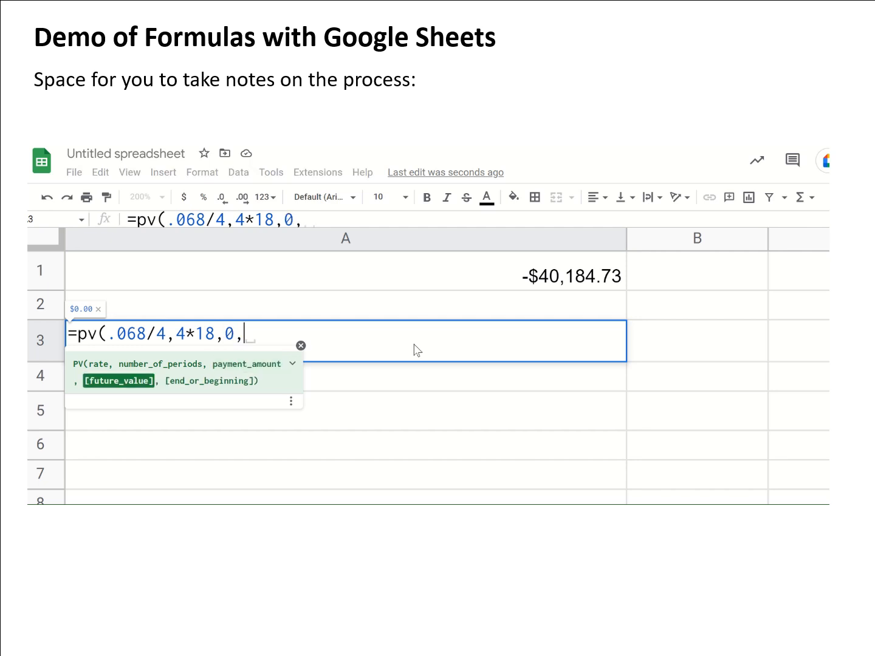
{"action": "type", "text": "80"}
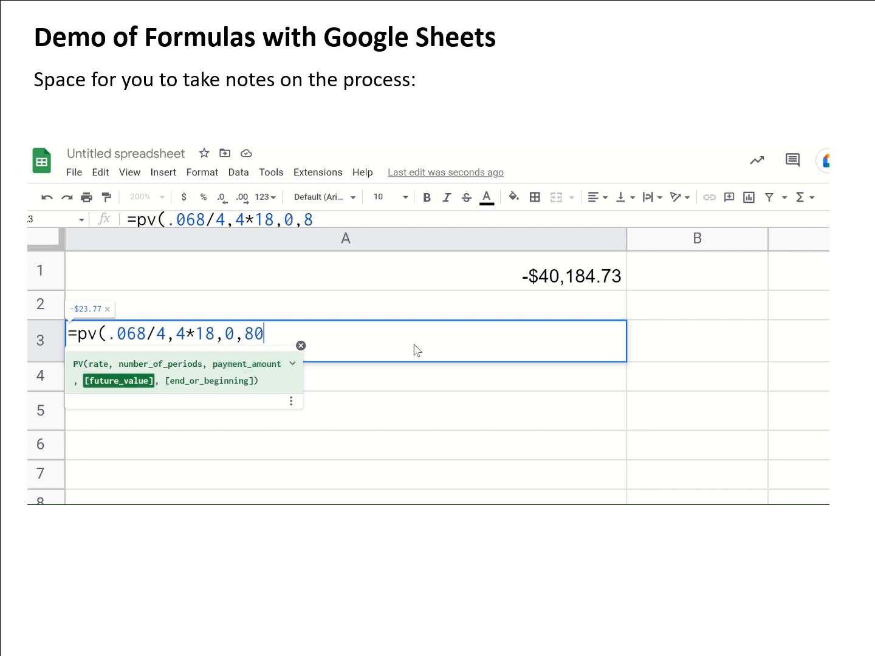
{"action": "type", "text": "000"}
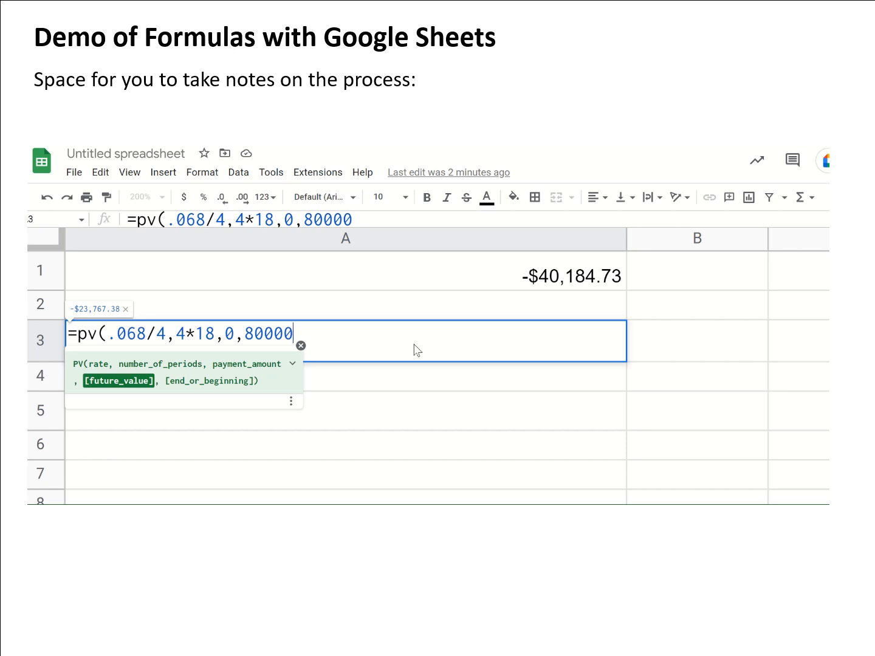
{"action": "type", "text": ")"}
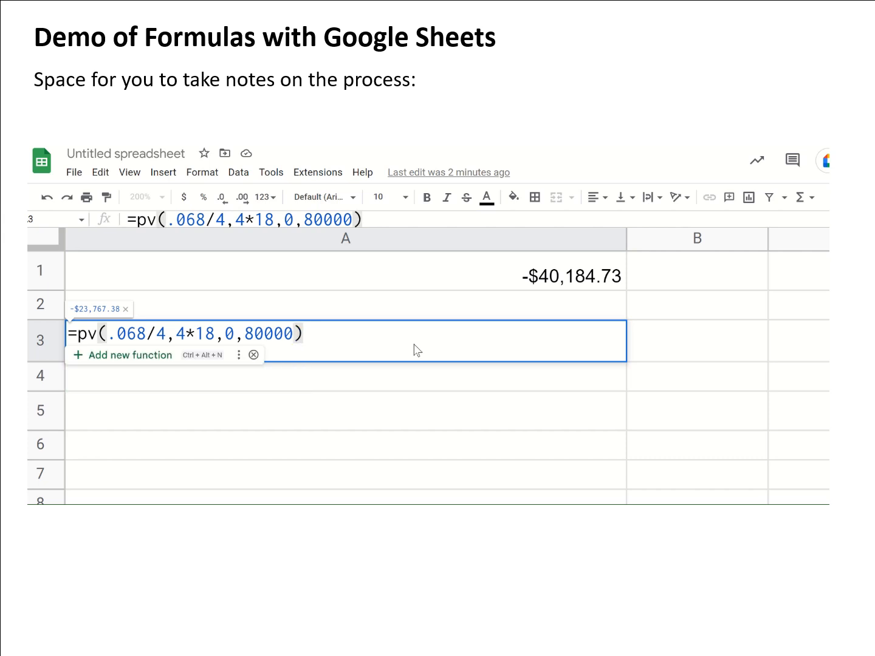
{"action": "key", "text": "Return"}
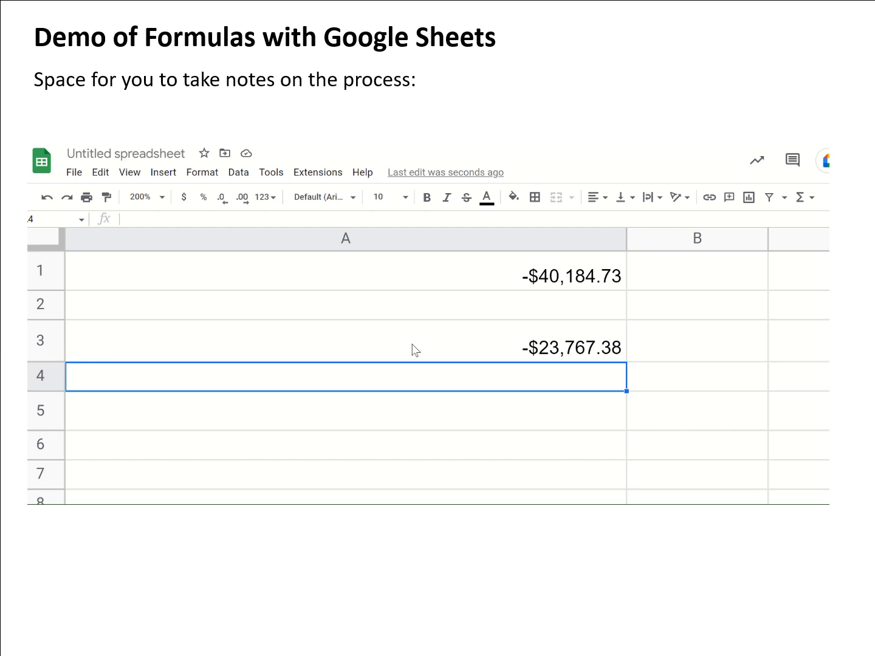
{"action": "double_click", "coordinate": [413, 346]}
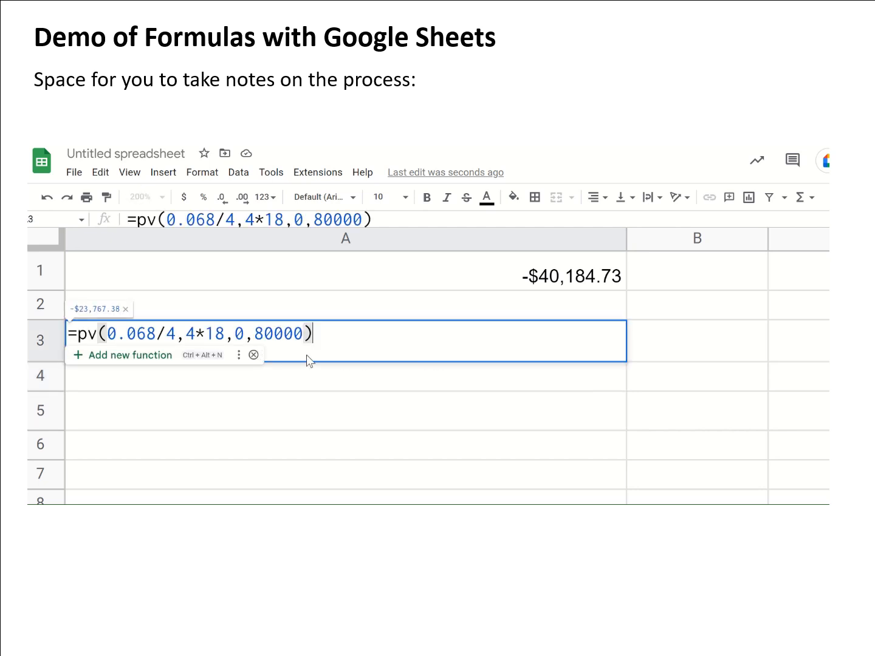
{"action": "key", "text": "Return"}
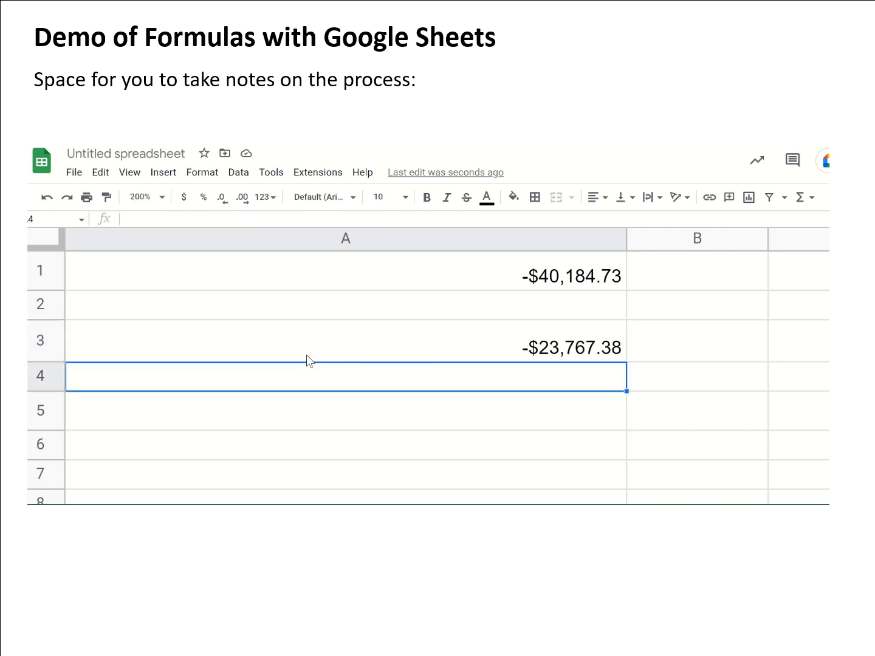
Calculate the effective annual interest rate in cell A5 with =effect(.0875,52).
{"action": "left_click", "coordinate": [519, 423]}
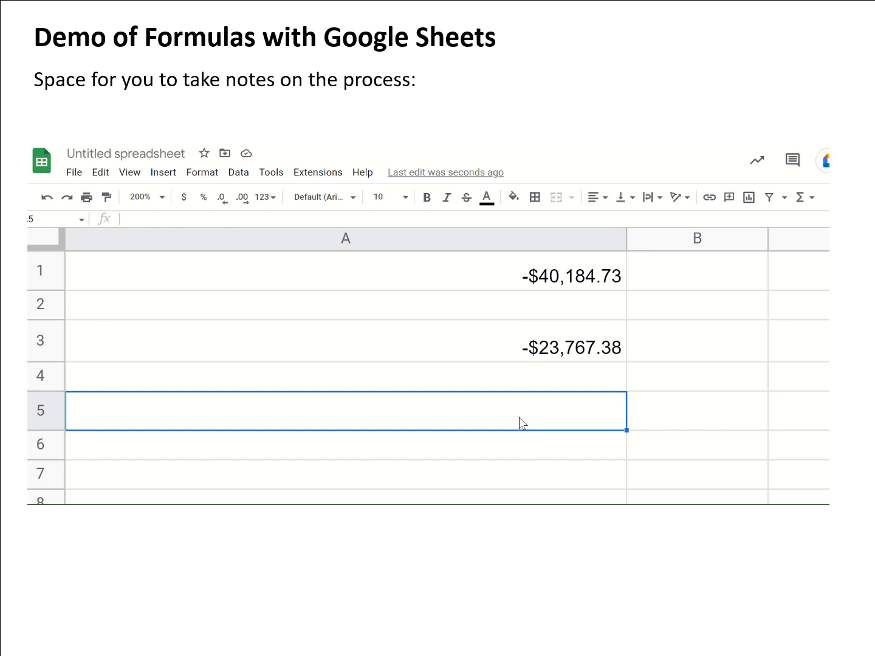
{"action": "type", "text": "="}
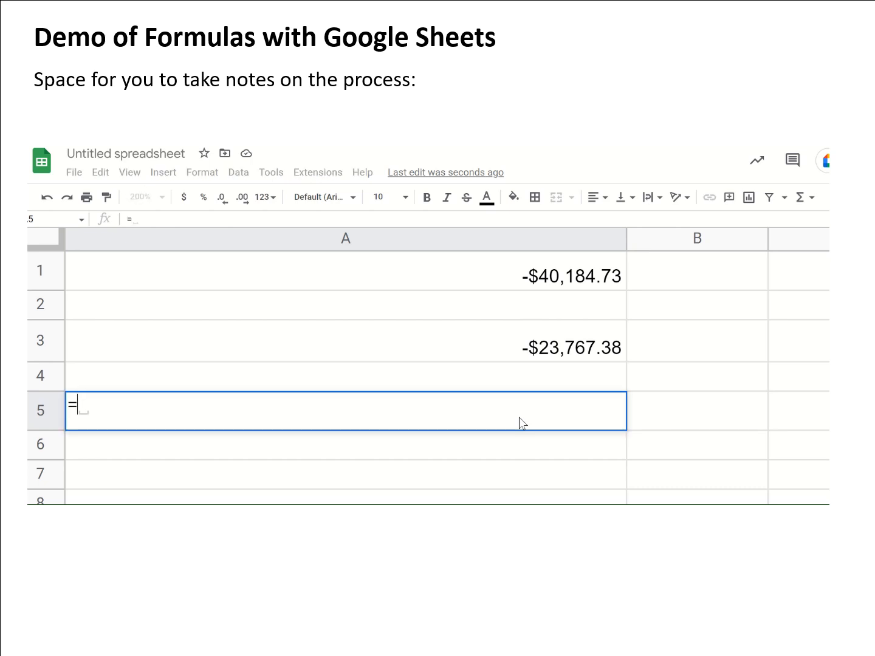
{"action": "type", "text": "effec"}
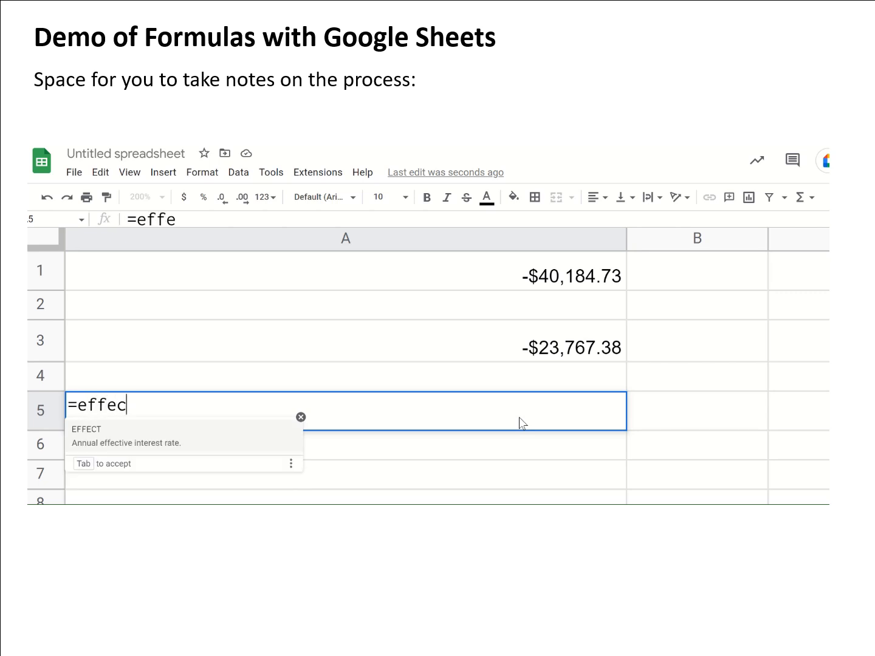
{"action": "type", "text": "t("}
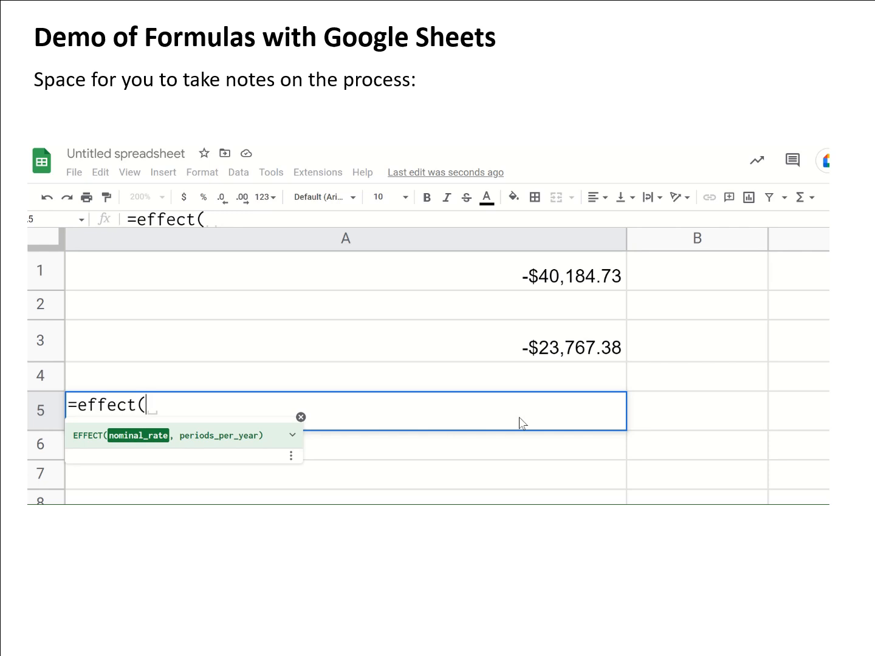
{"action": "type", "text": "."}
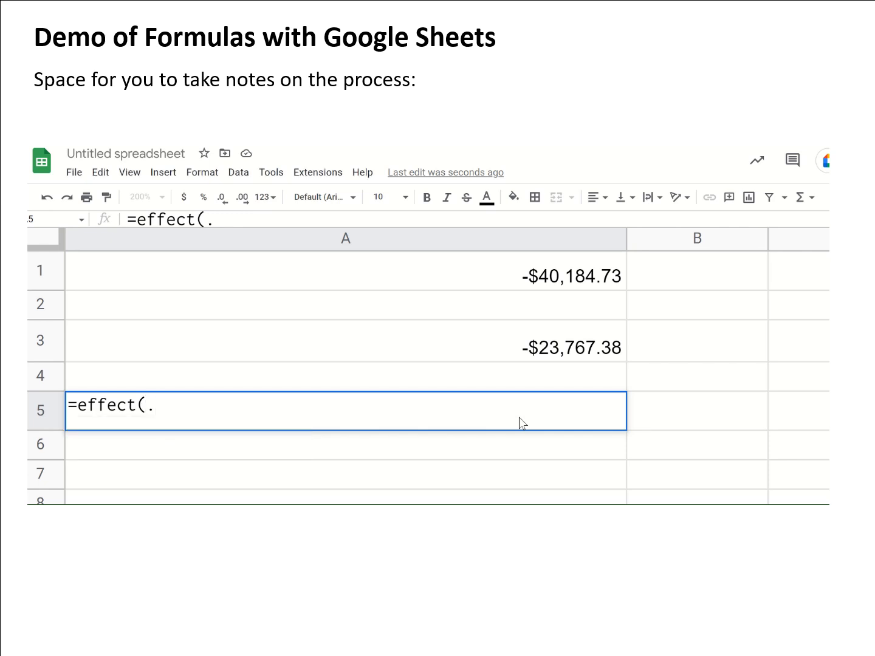
{"action": "type", "text": "0875"}
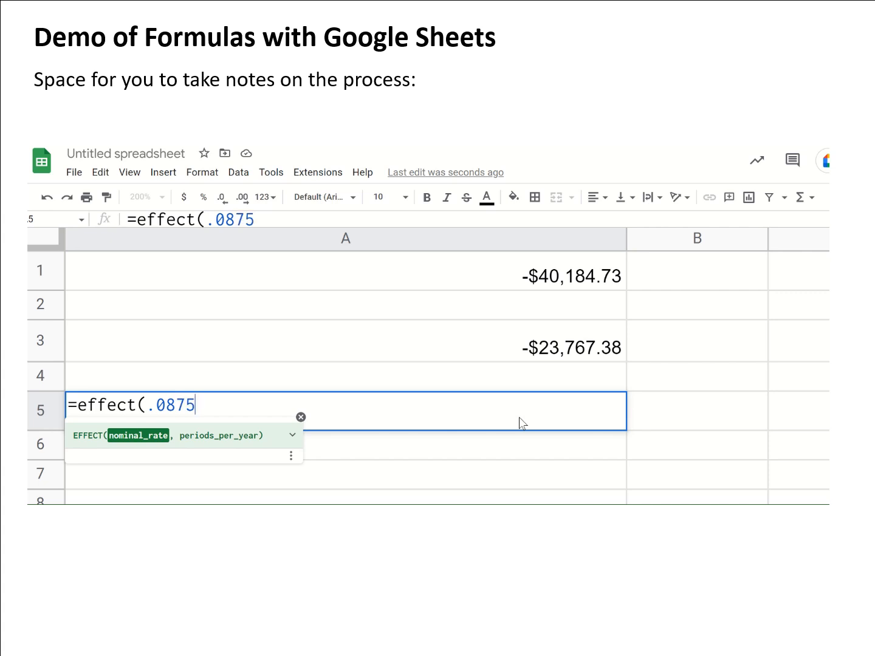
{"action": "type", "text": ","}
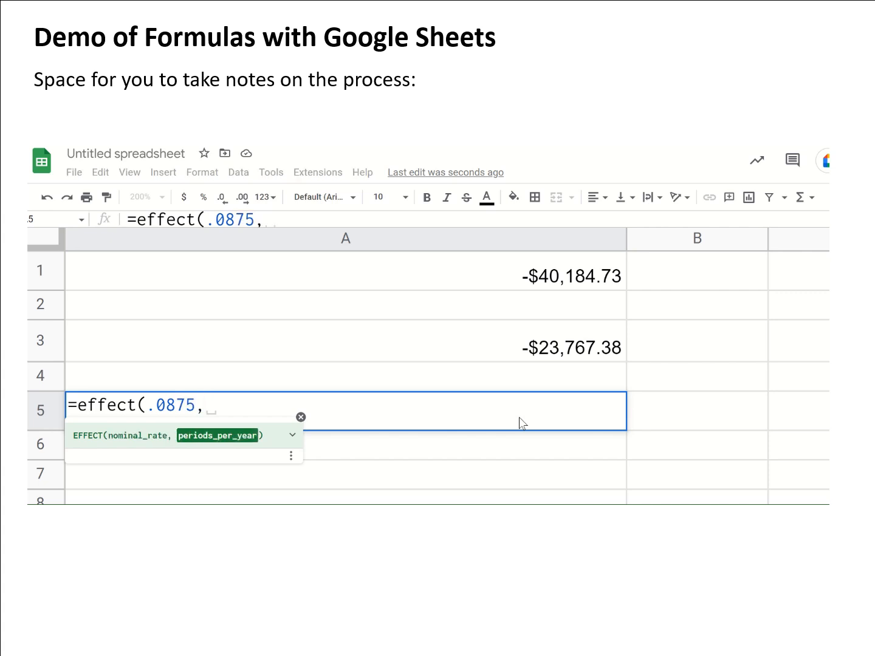
{"action": "type", "text": "52"}
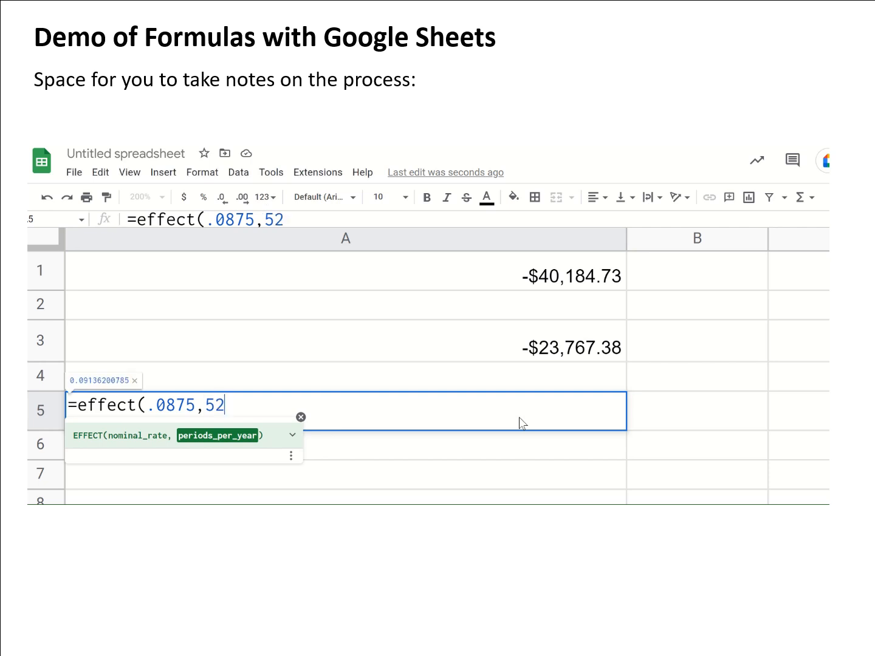
{"action": "type", "text": ")"}
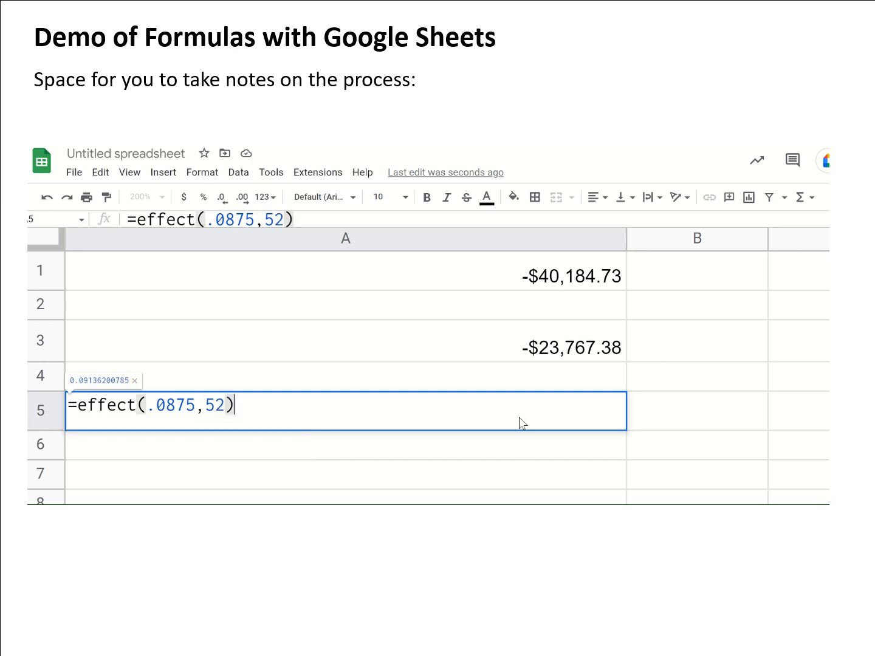
{"action": "key", "text": "Return"}
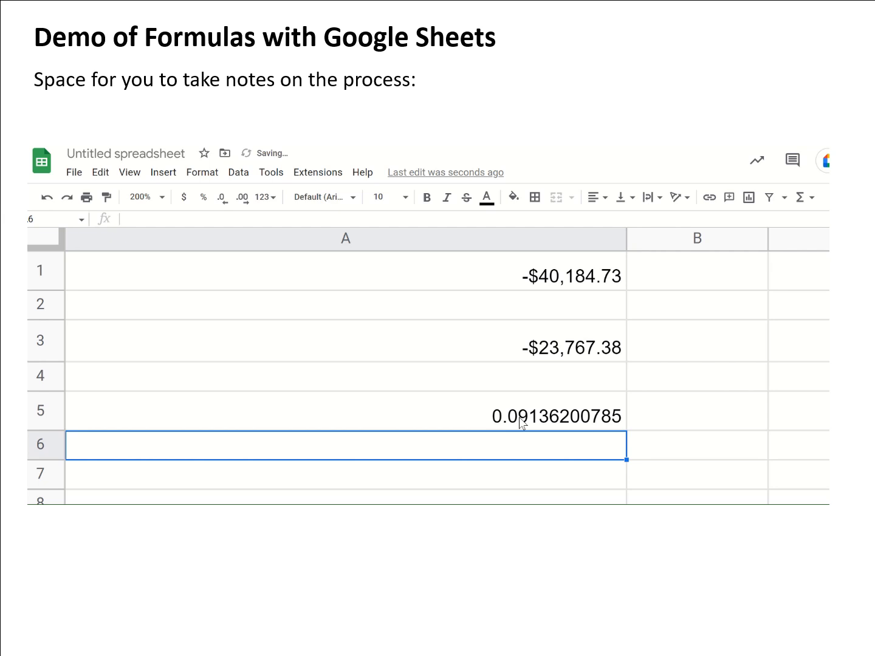